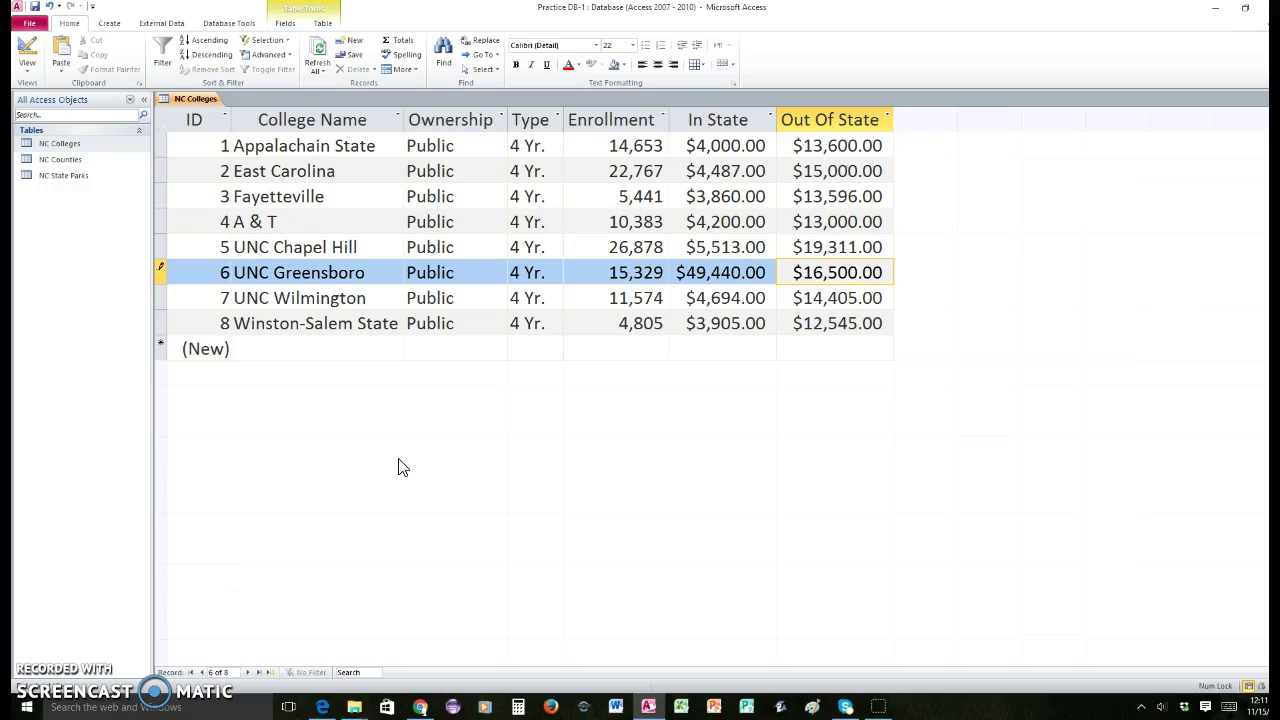
Correct UNC Greensboro's In State tuition by deleting the extra zero from $49,440.00.
{"action": "left_click_drag", "start_coordinate": [94, 149], "coordinate": [388, 158]}
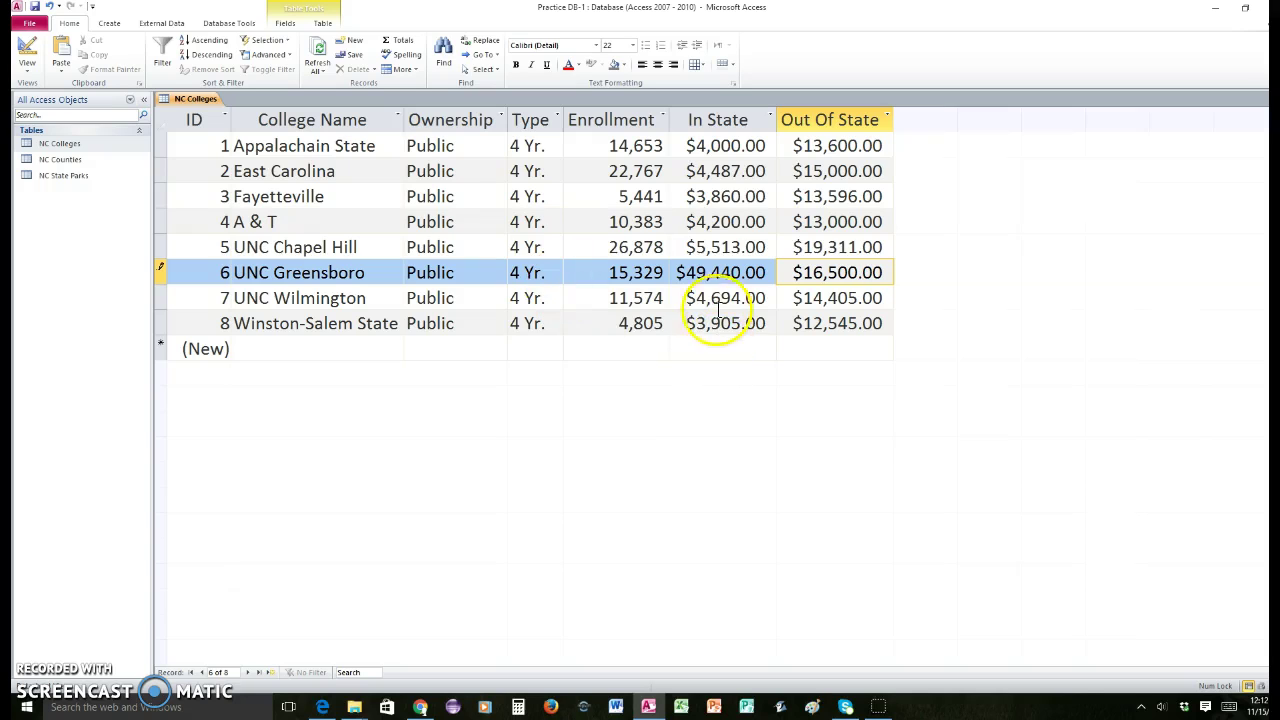
{"action": "left_click", "coordinate": [702, 245]}
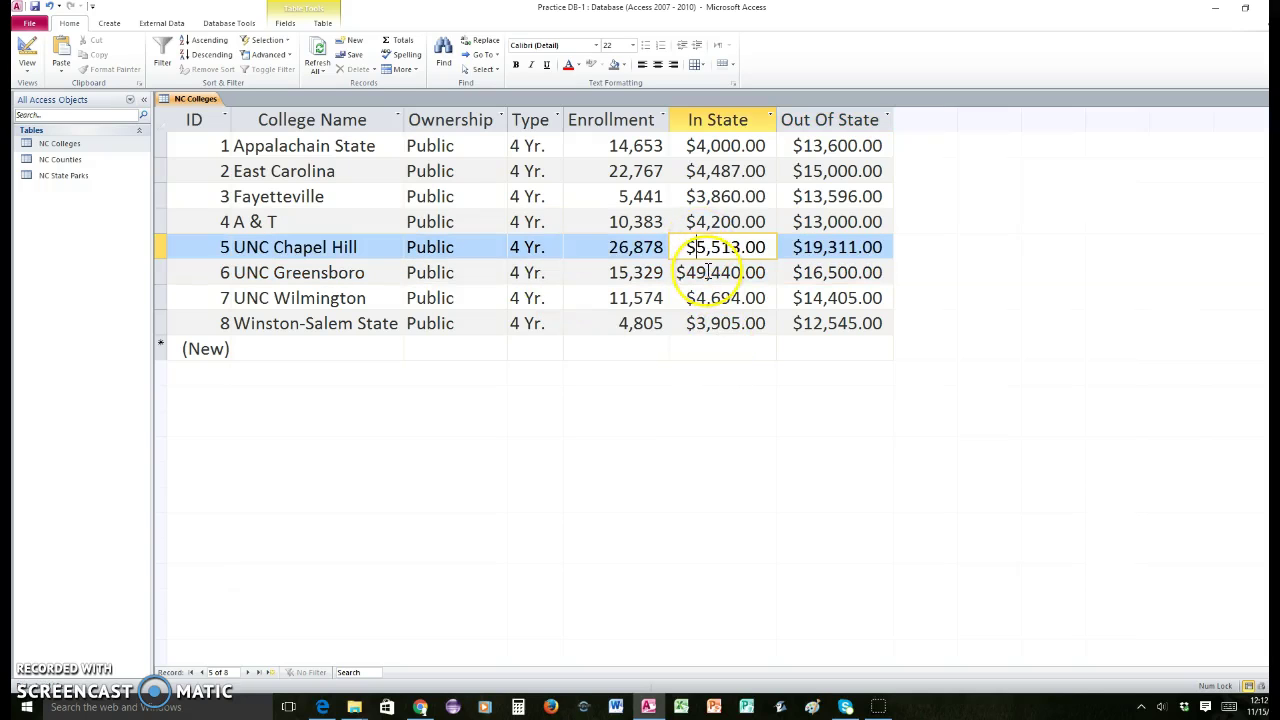
{"action": "left_click", "coordinate": [708, 272]}
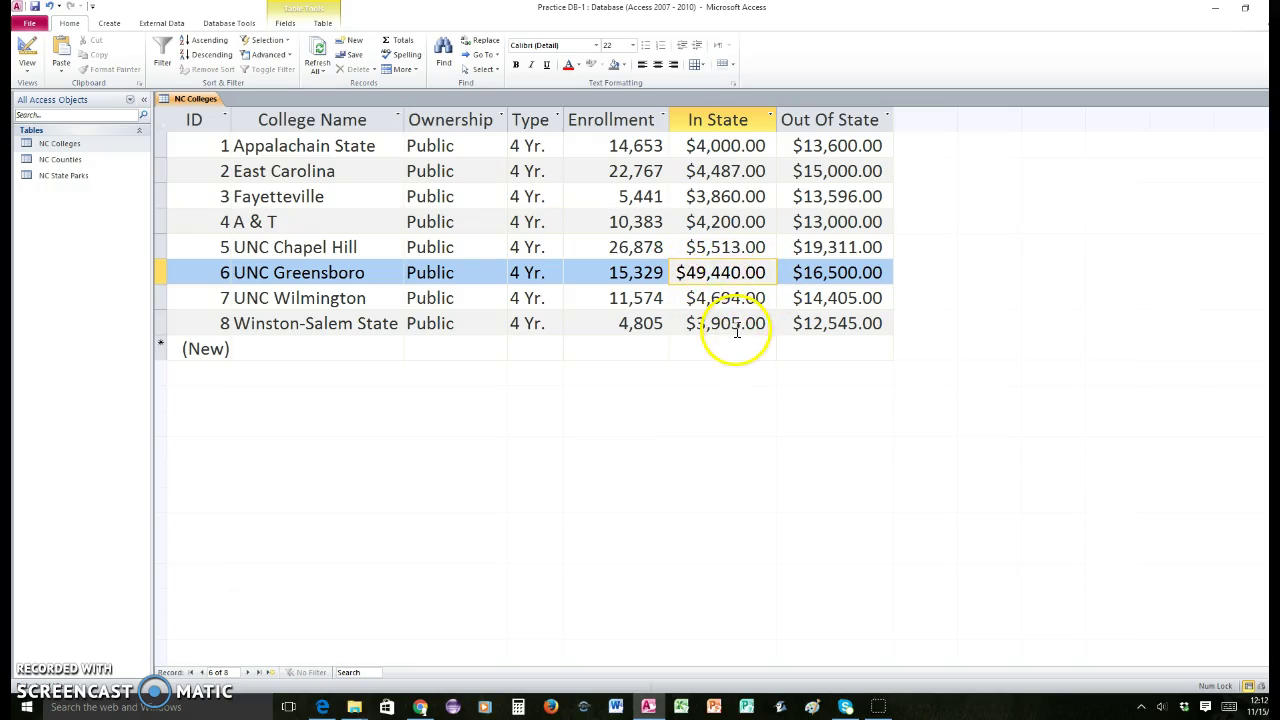
{"action": "left_click", "coordinate": [706, 278]}
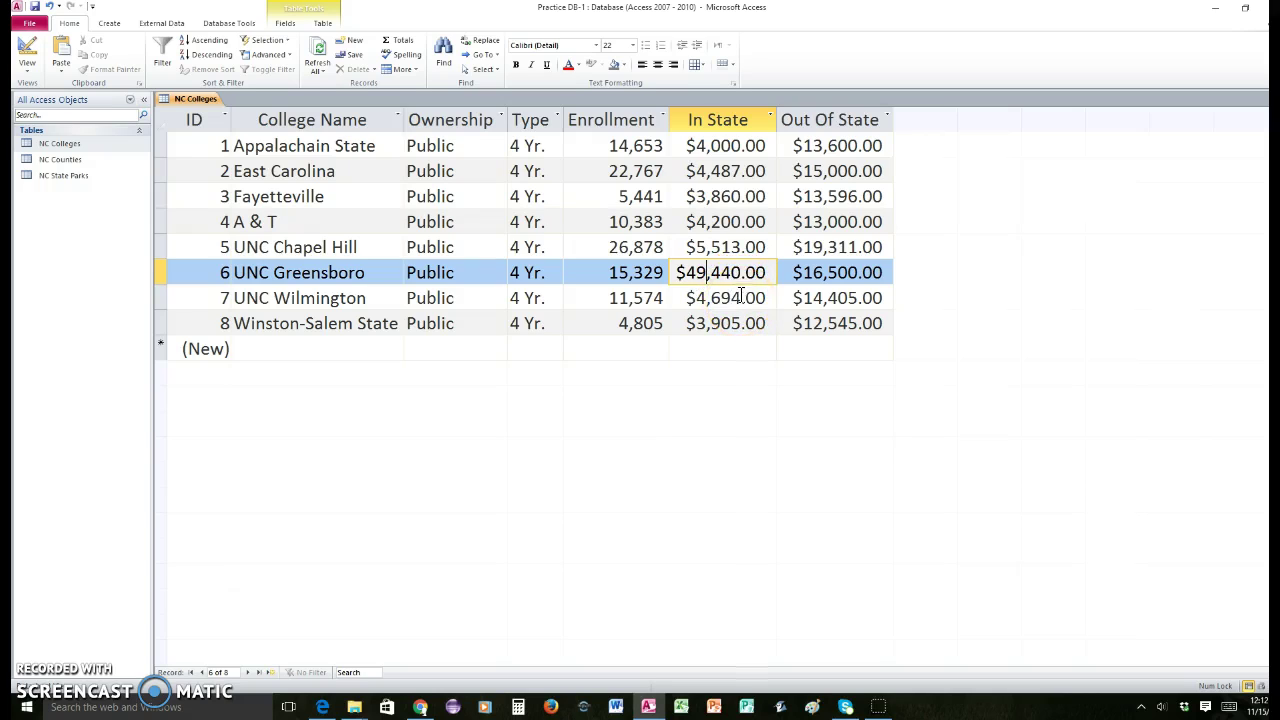
{"action": "left_click", "coordinate": [742, 272]}
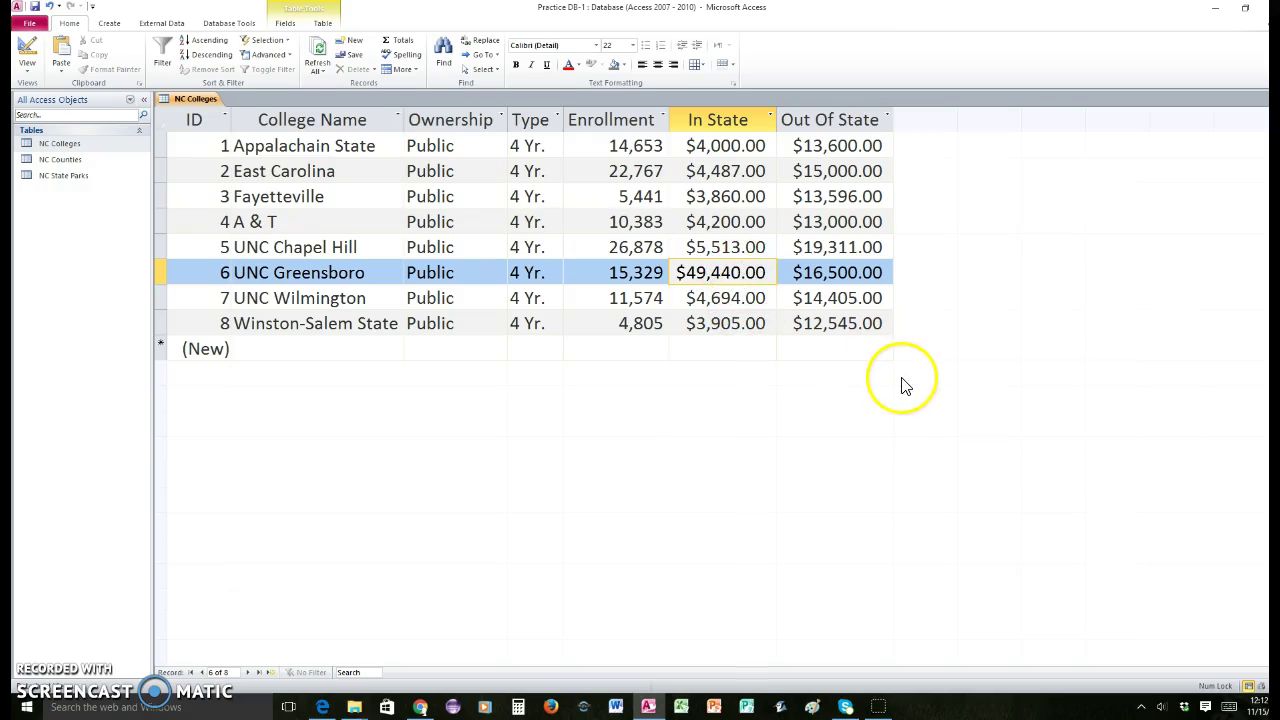
{"action": "key", "text": "BackSpace"}
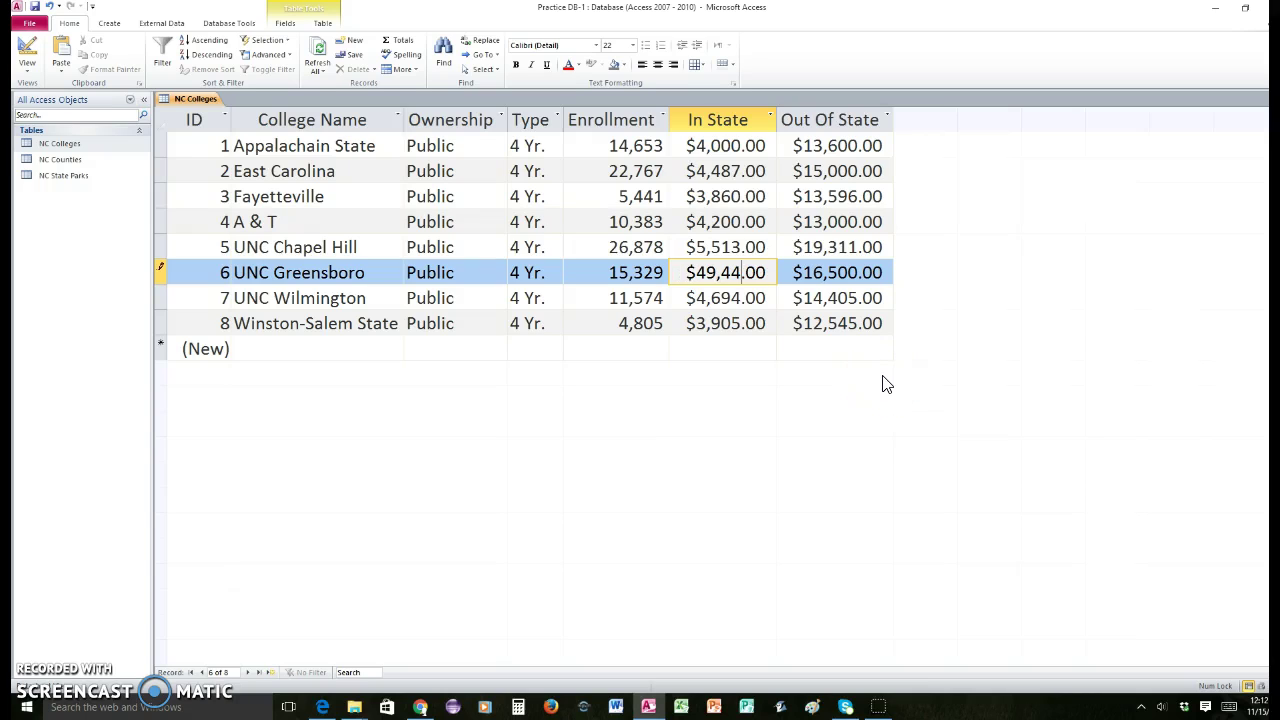
{"action": "left_click", "coordinate": [848, 298]}
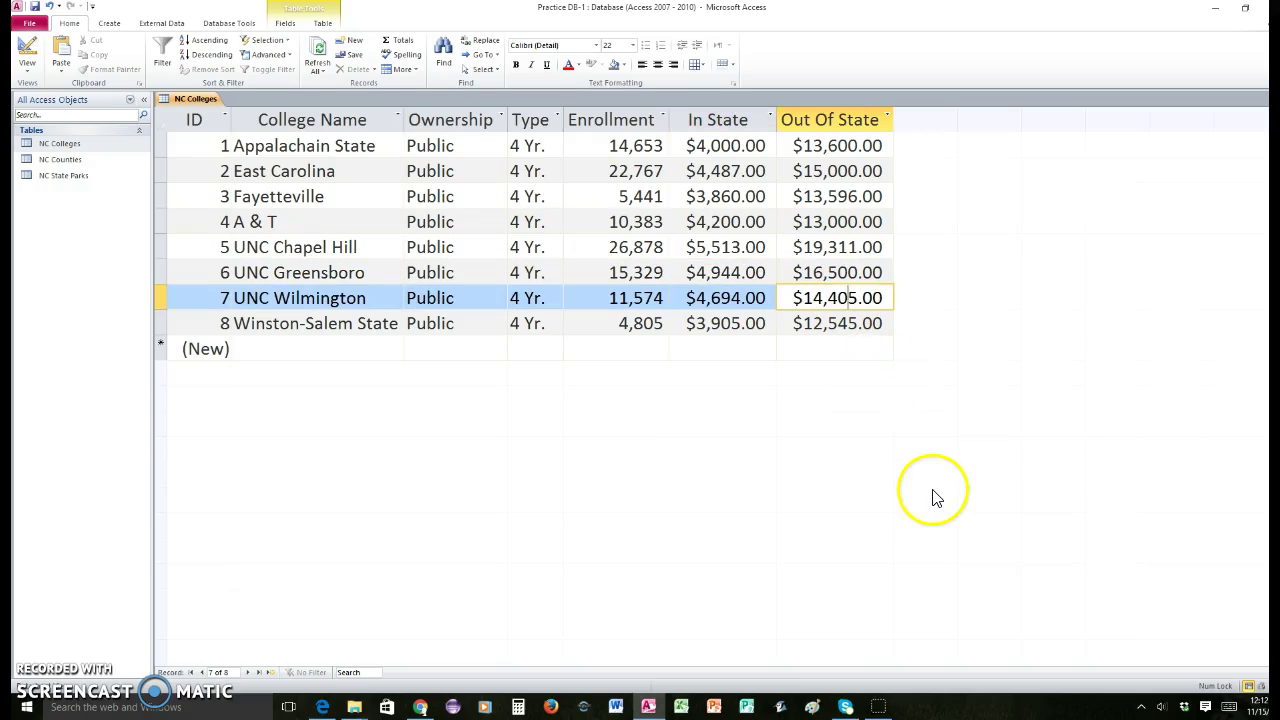
{"action": "left_click", "coordinate": [804, 425]}
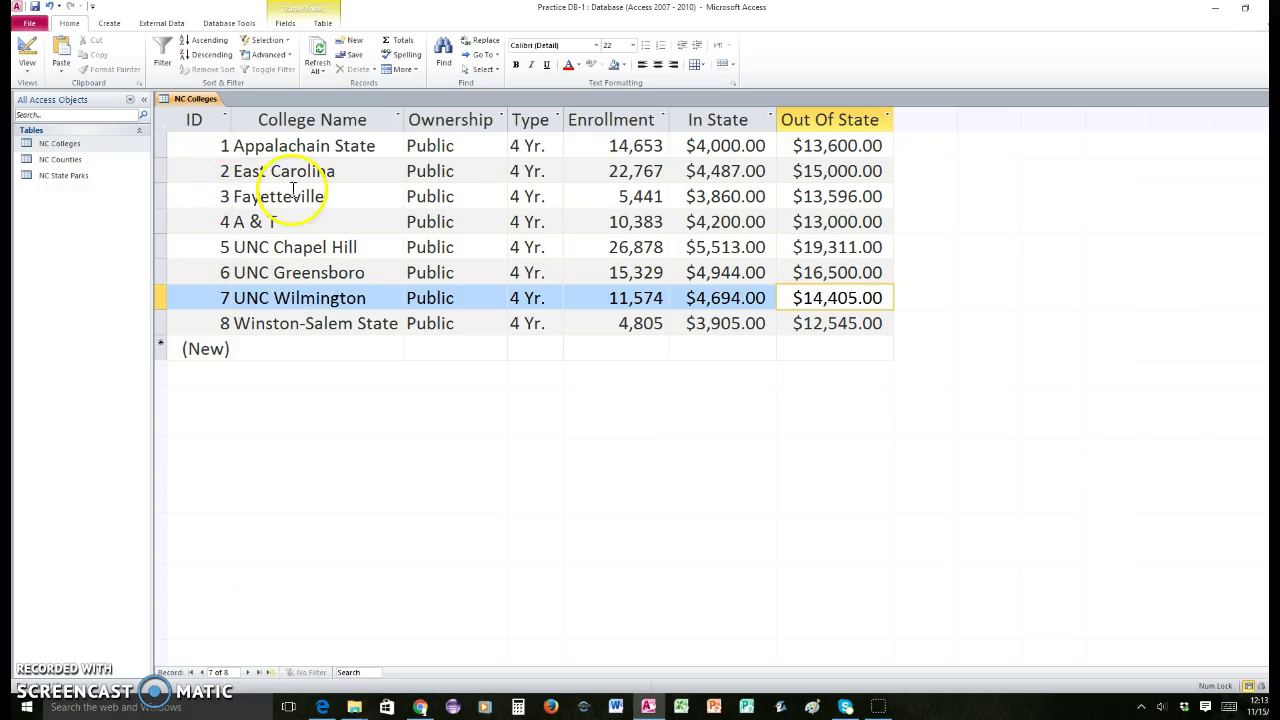
In Design View, add a Text field named Nickname below Out Of State.
{"action": "left_click", "coordinate": [28, 80]}
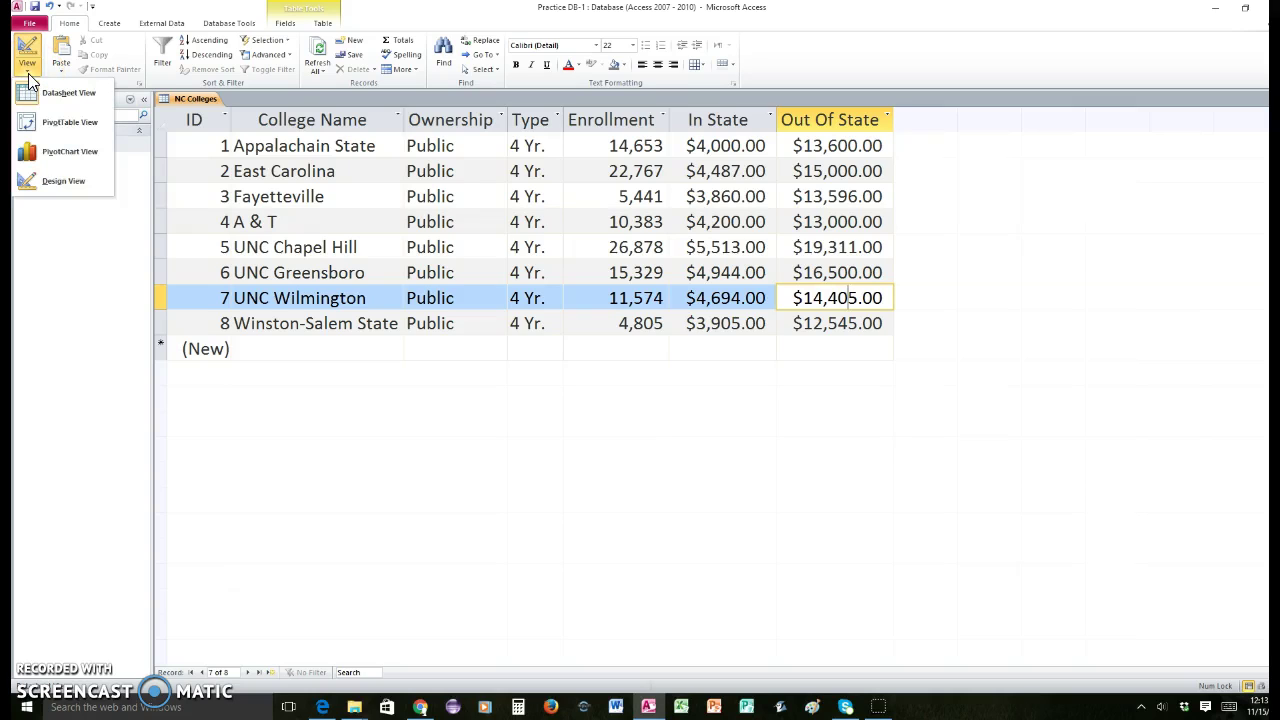
{"action": "left_click", "coordinate": [55, 185]}
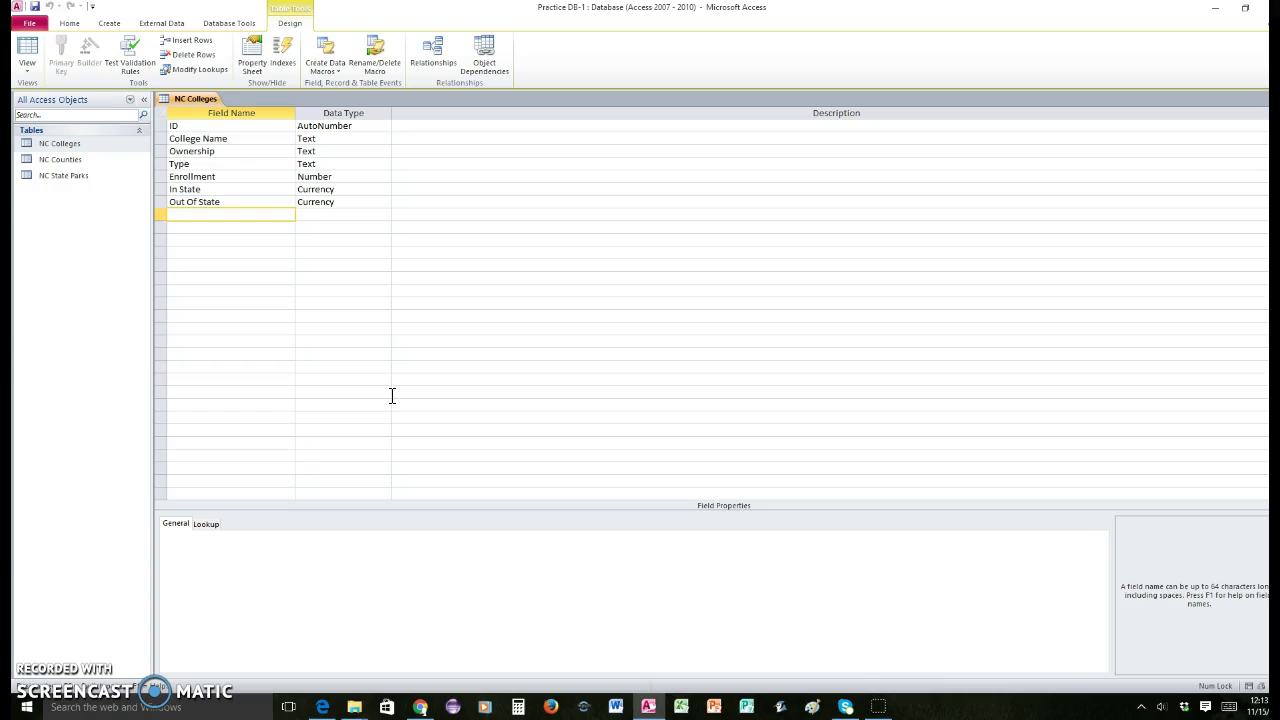
{"action": "left_click", "coordinate": [285, 215]}
{"action": "type", "text": "Nickname"}
{"action": "left_click", "coordinate": [333, 214]}
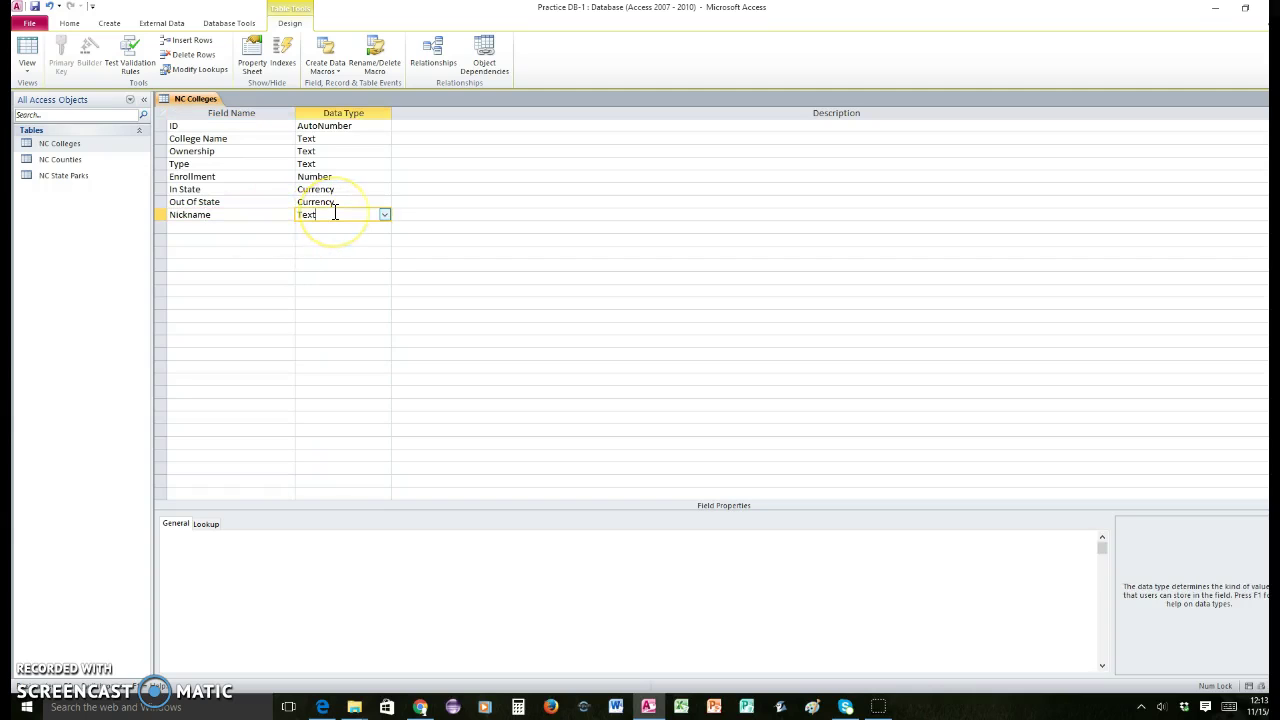
{"action": "left_click", "coordinate": [307, 214]}
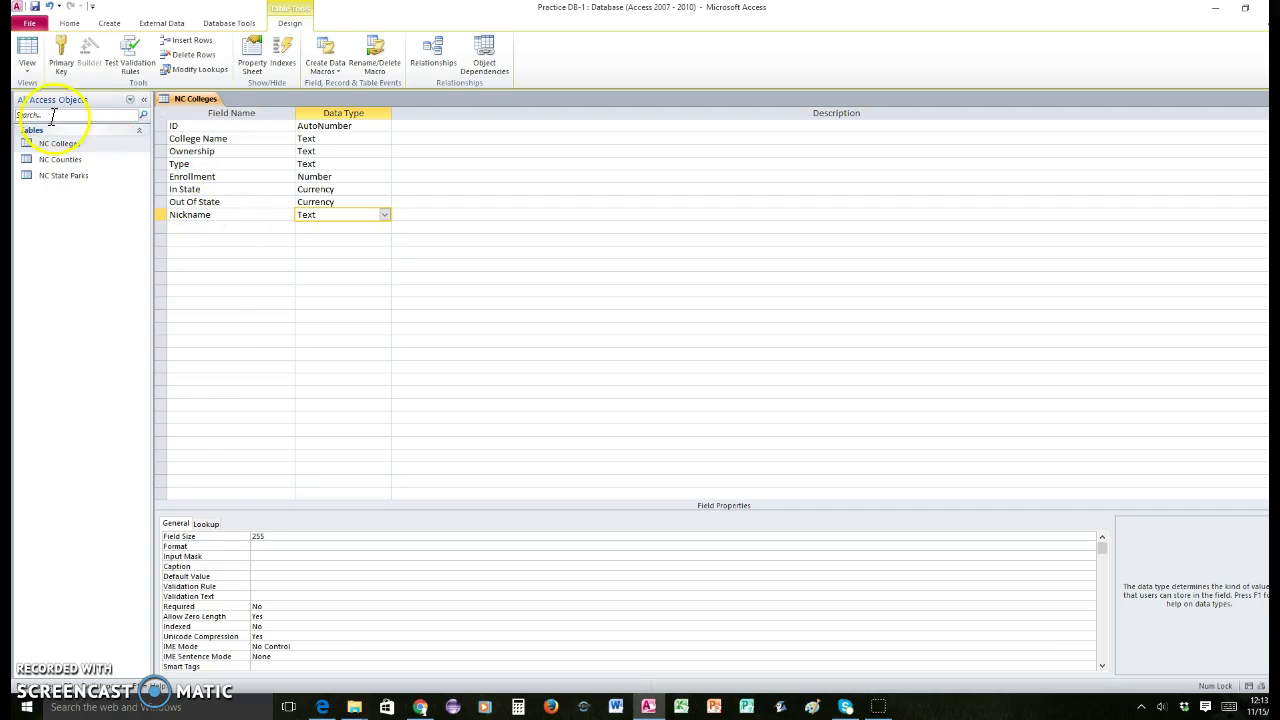
Save the table, return to Datasheet View, and widen the empty Nickname column.
{"action": "left_click", "coordinate": [30, 81]}
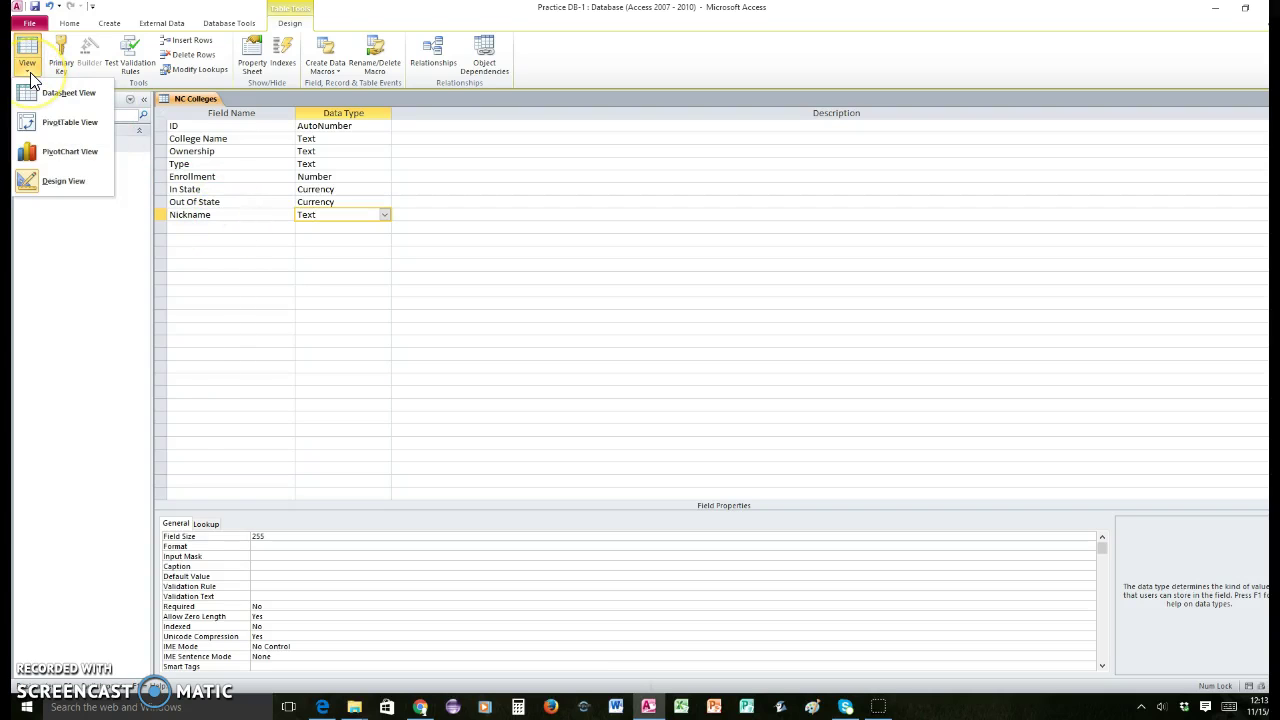
{"action": "left_click", "coordinate": [37, 100]}
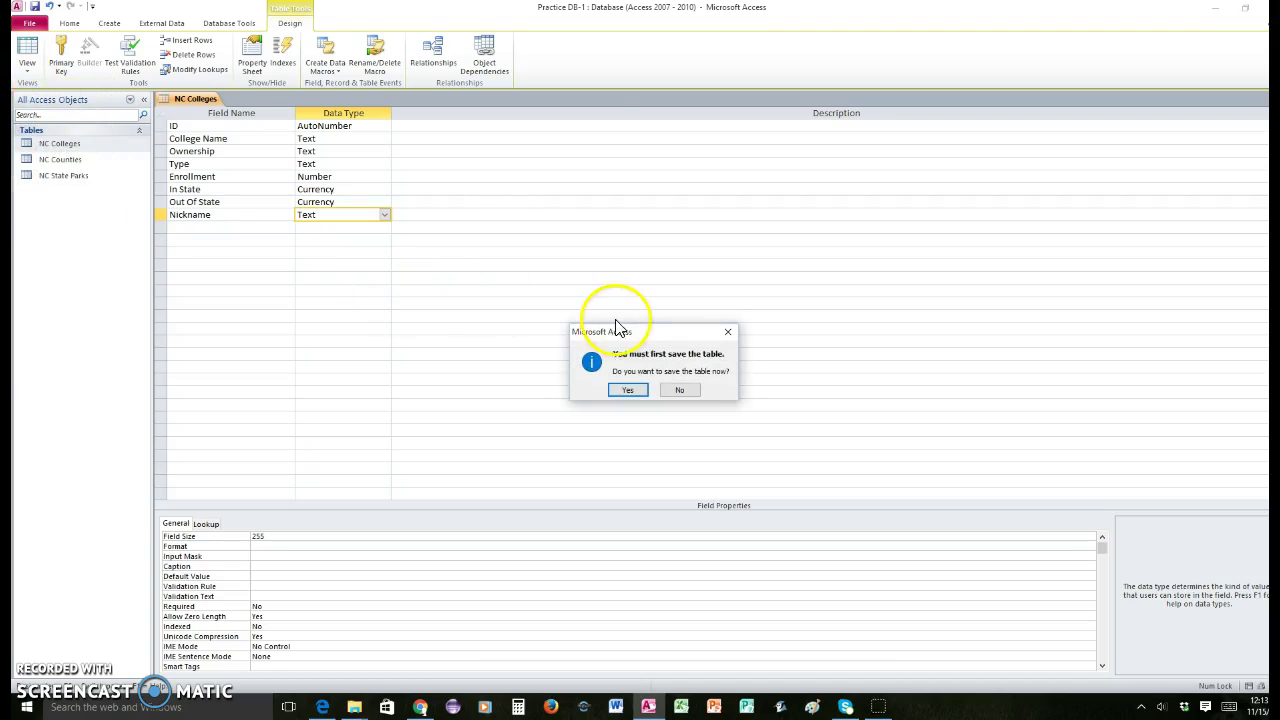
{"action": "left_click", "coordinate": [628, 390]}
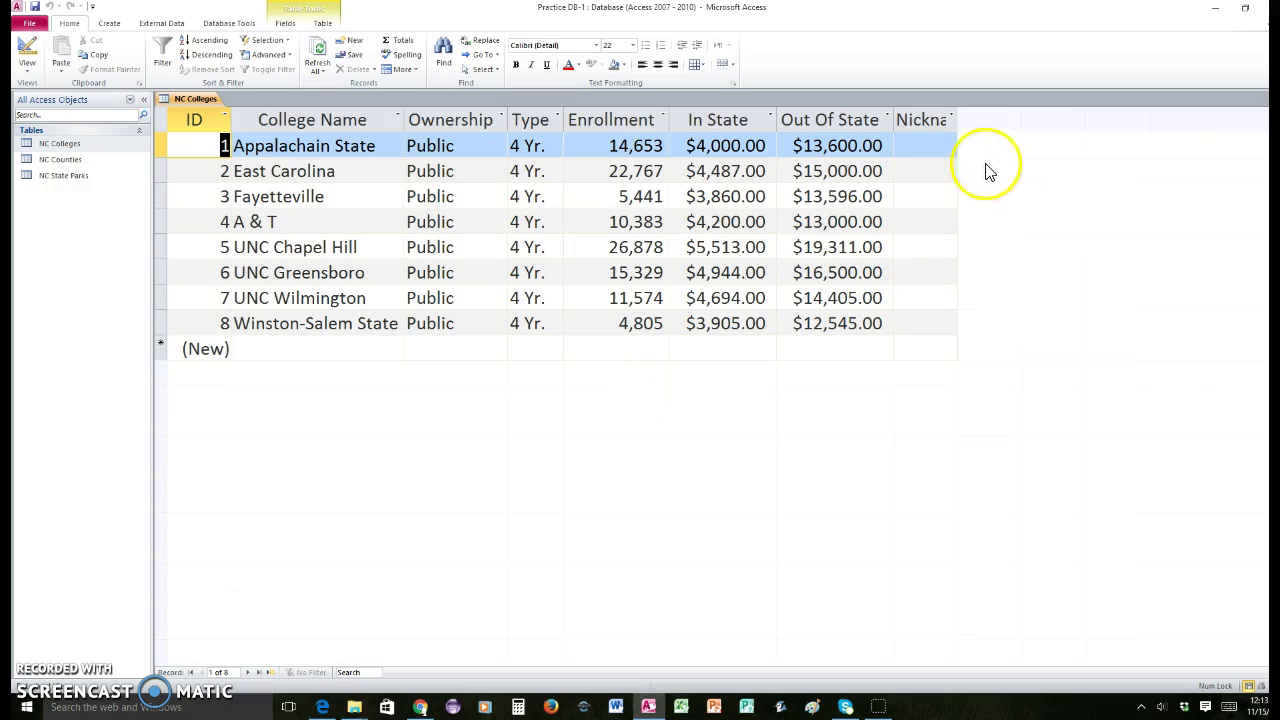
{"action": "left_click_drag", "start_coordinate": [958, 120], "coordinate": [990, 117]}
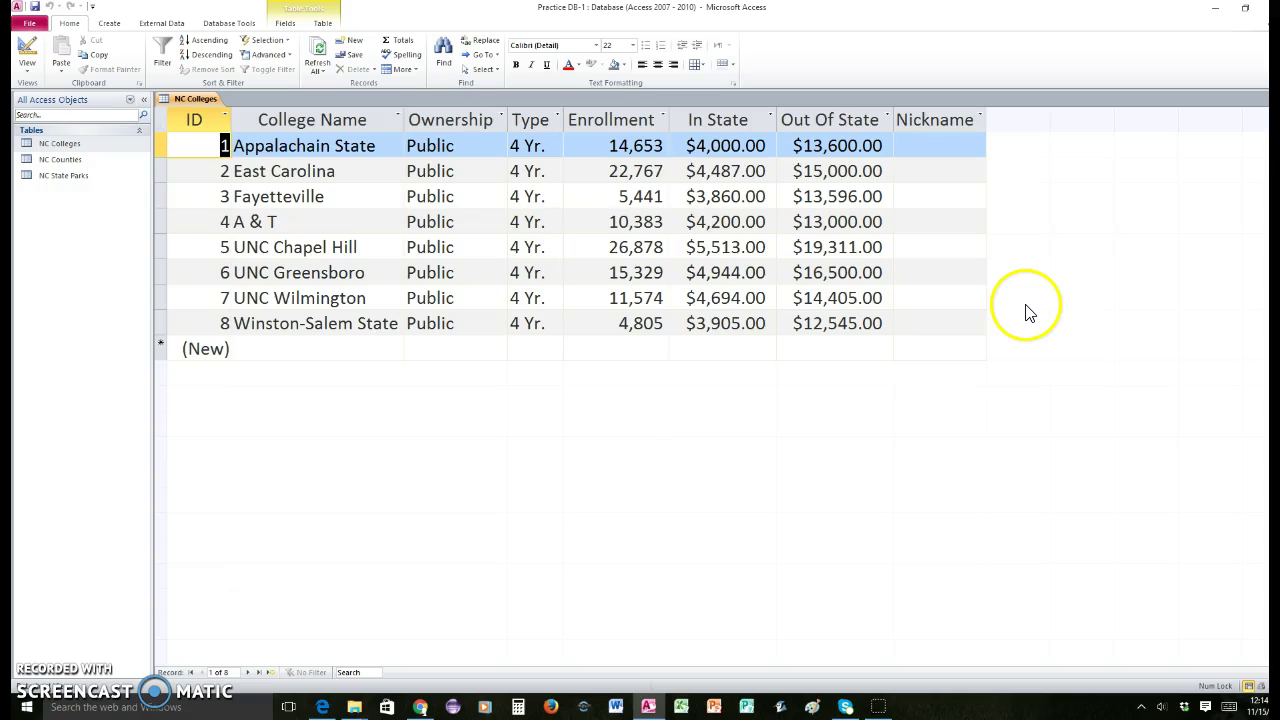
{"action": "left_click", "coordinate": [929, 149]}
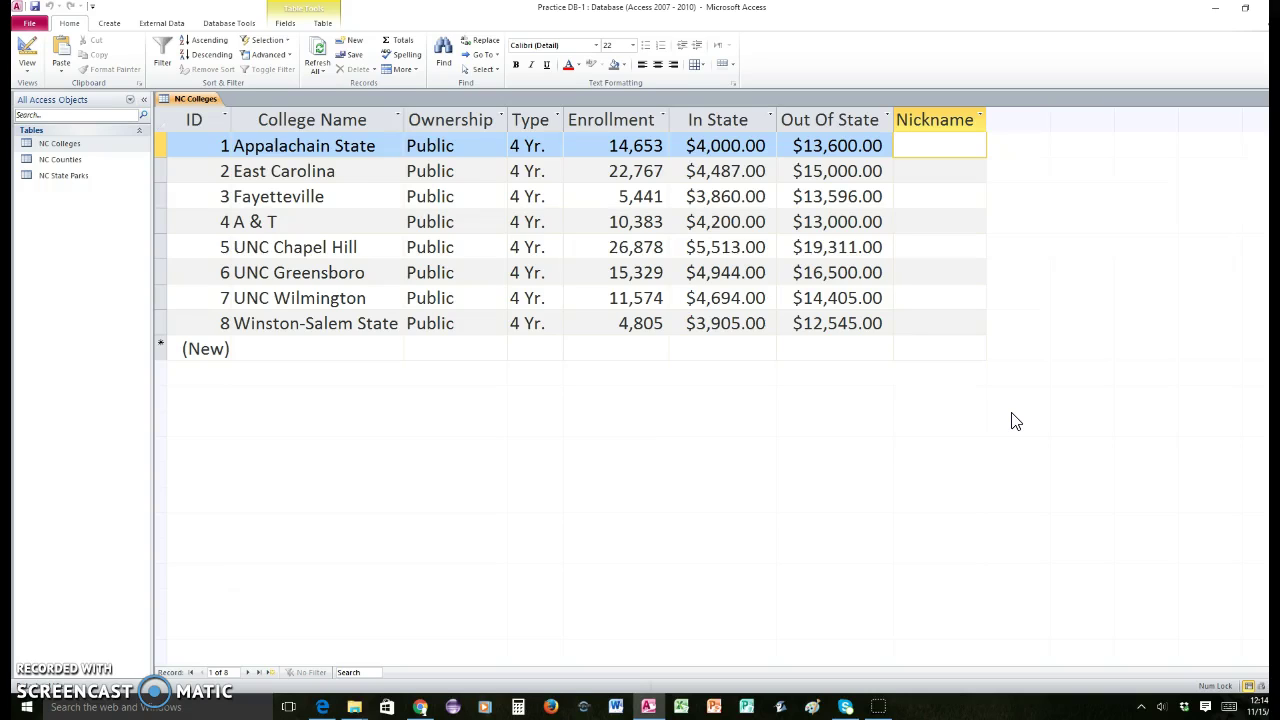
Enter nicknames Pirates for East Carolina and Tarheels for UNC Chapel Hill.
{"action": "left_click", "coordinate": [931, 178]}
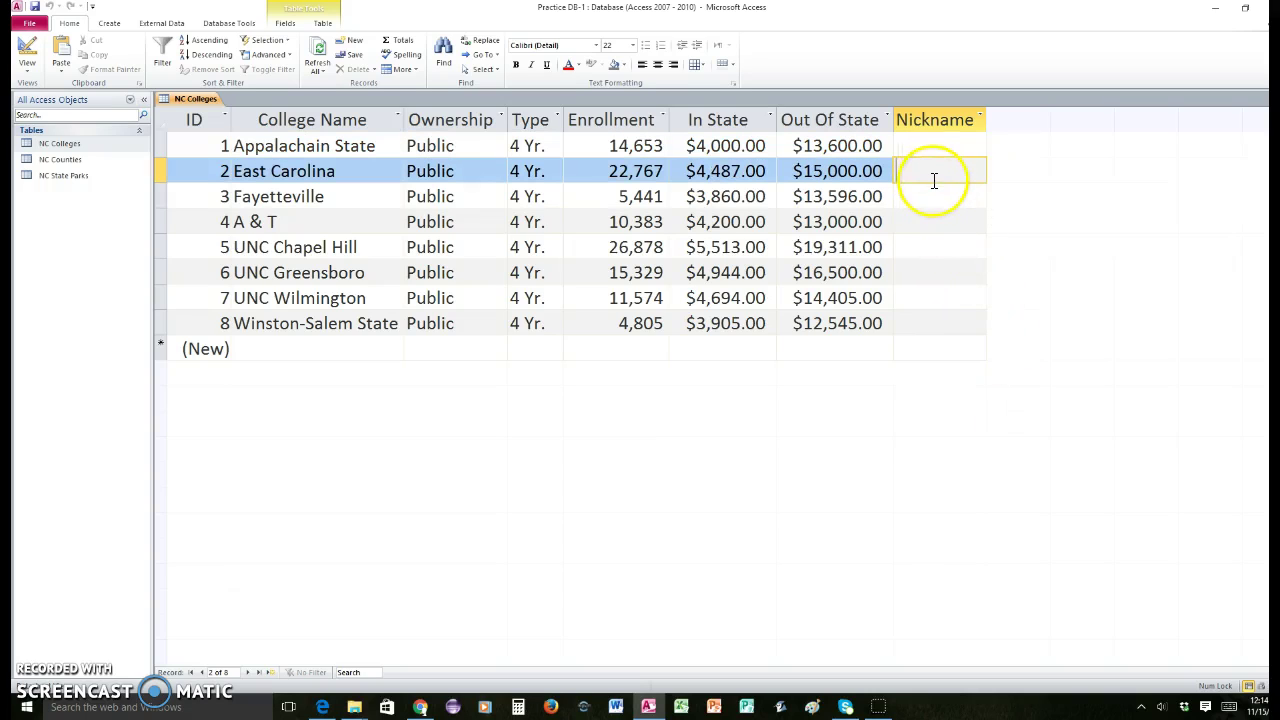
{"action": "type", "text": "Pirates"}
{"action": "left_click", "coordinate": [944, 194]}
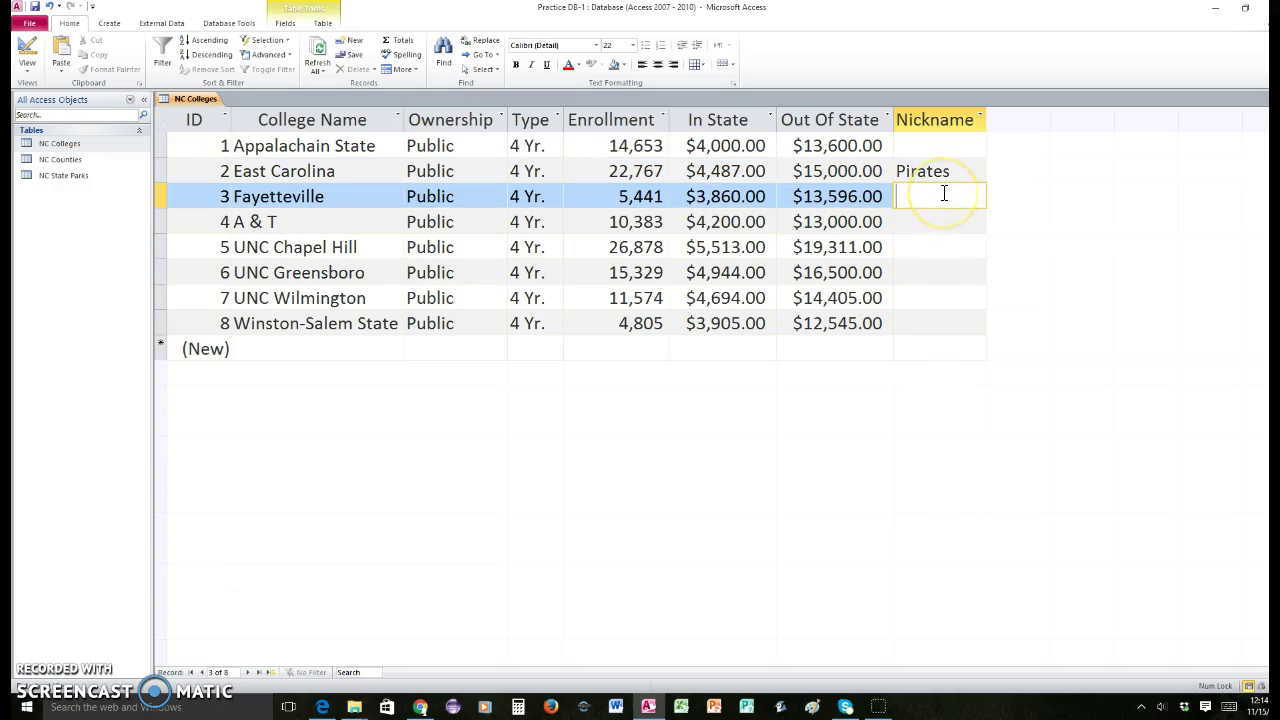
{"action": "left_click", "coordinate": [926, 244]}
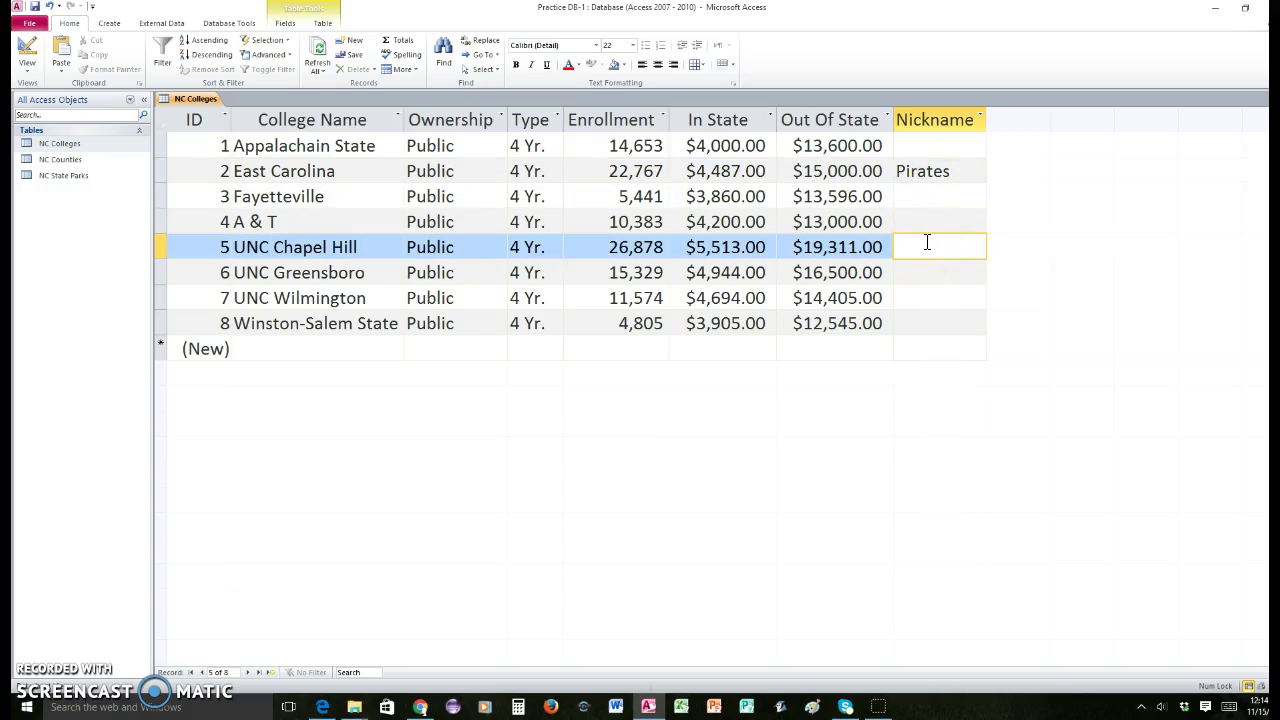
{"action": "type", "text": "Tark"}
{"action": "type", "text": "eels"}
{"action": "left_click", "coordinate": [928, 300]}
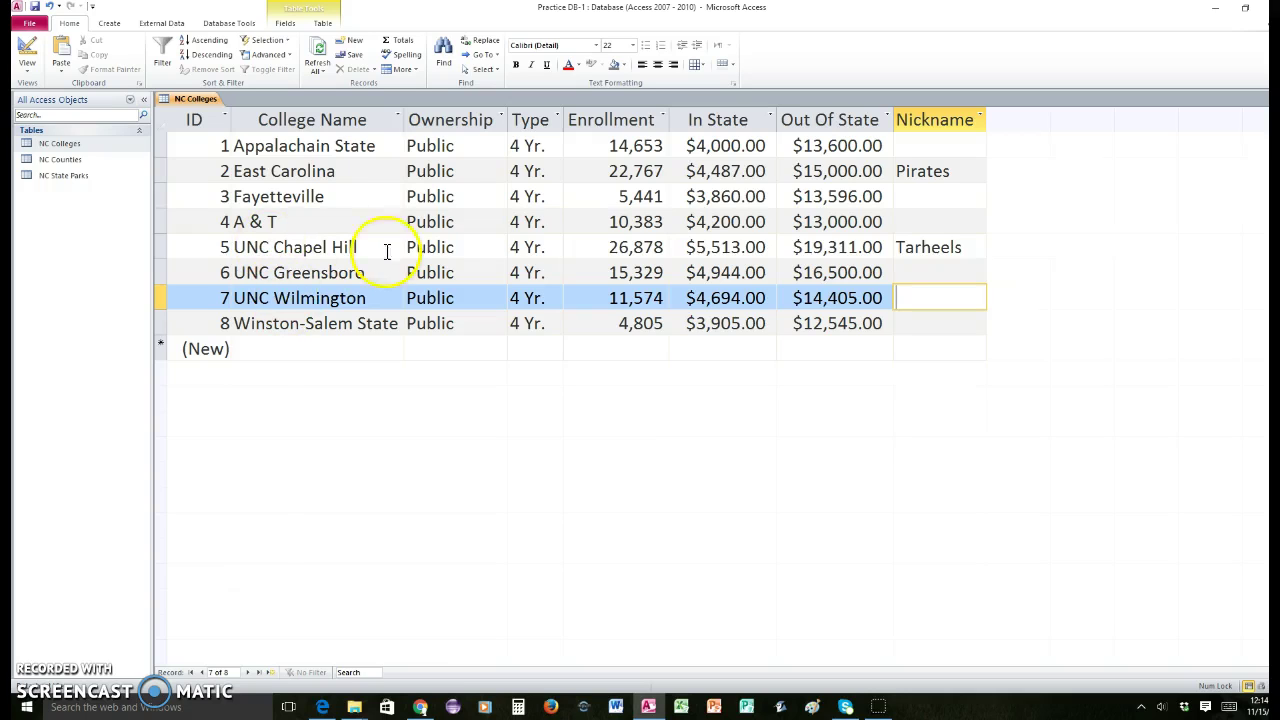
{"action": "left_click", "coordinate": [275, 341]}
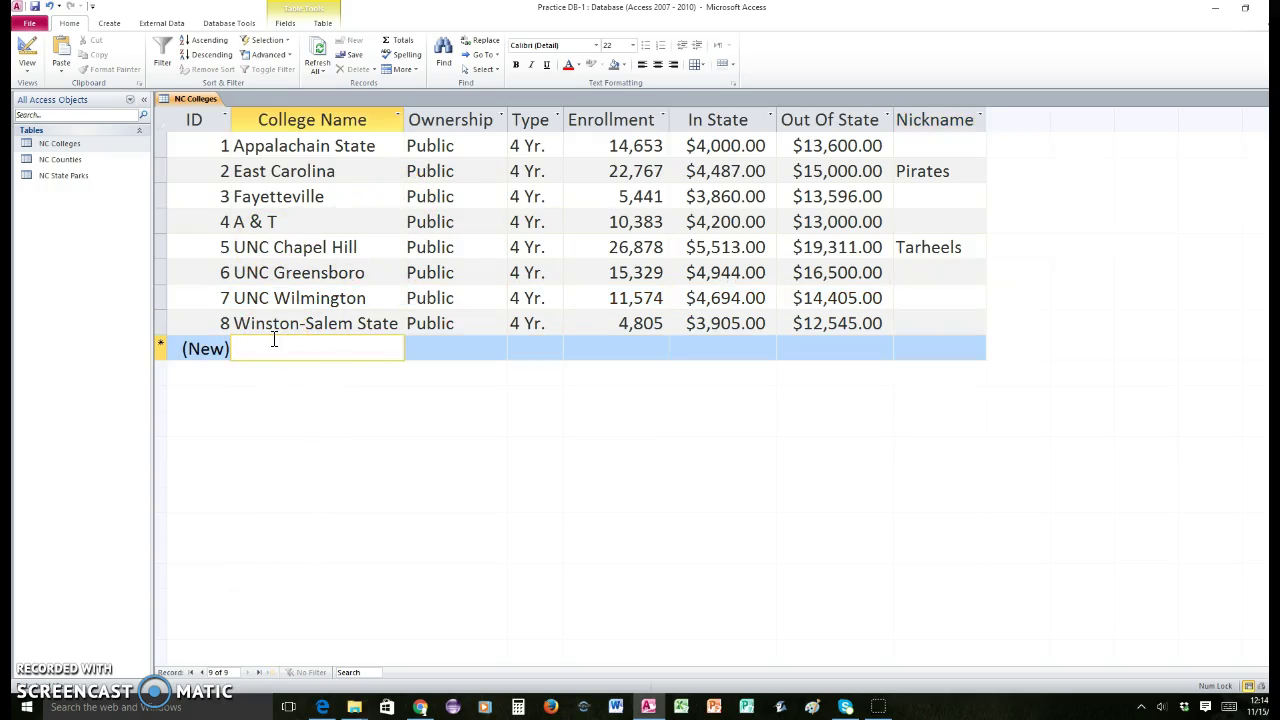
Add Duke, Wake Forest and Methodist as new college records 9, 10 and 11.
{"action": "left_click", "coordinate": [427, 341]}
{"action": "type", "text": "Duke"}
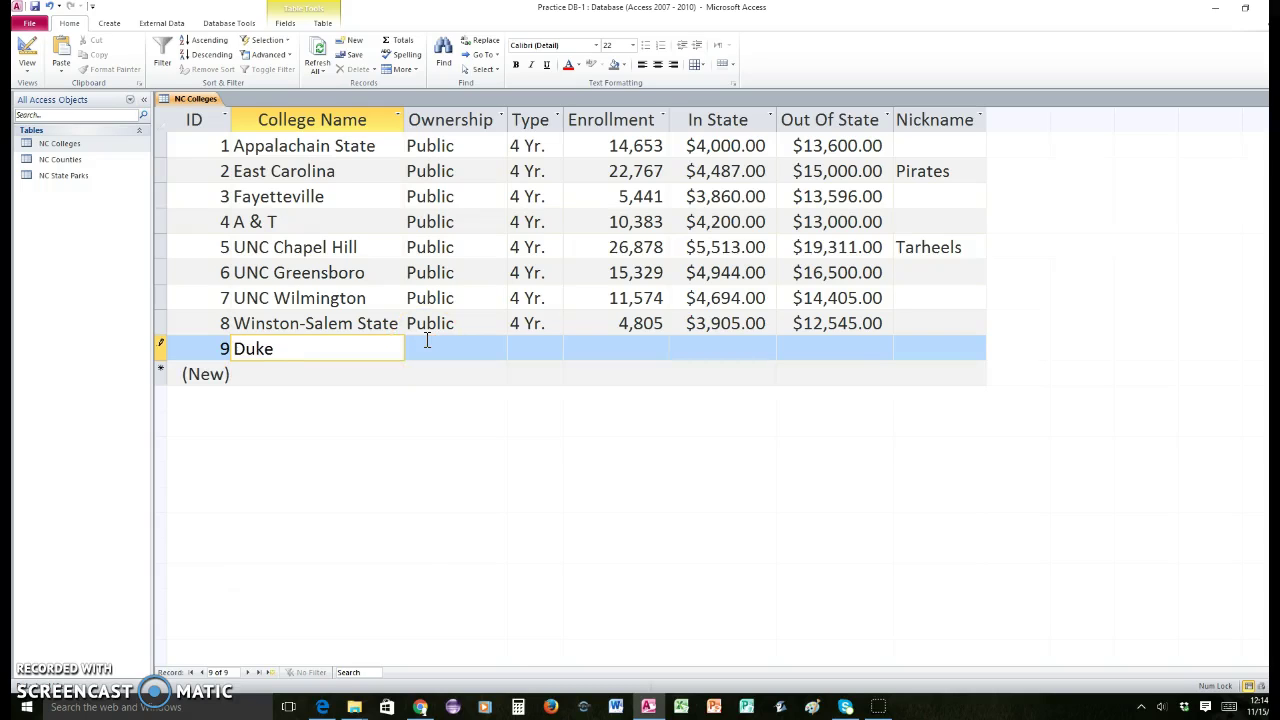
{"action": "left_click", "coordinate": [360, 366]}
{"action": "type", "text": "Wake"}
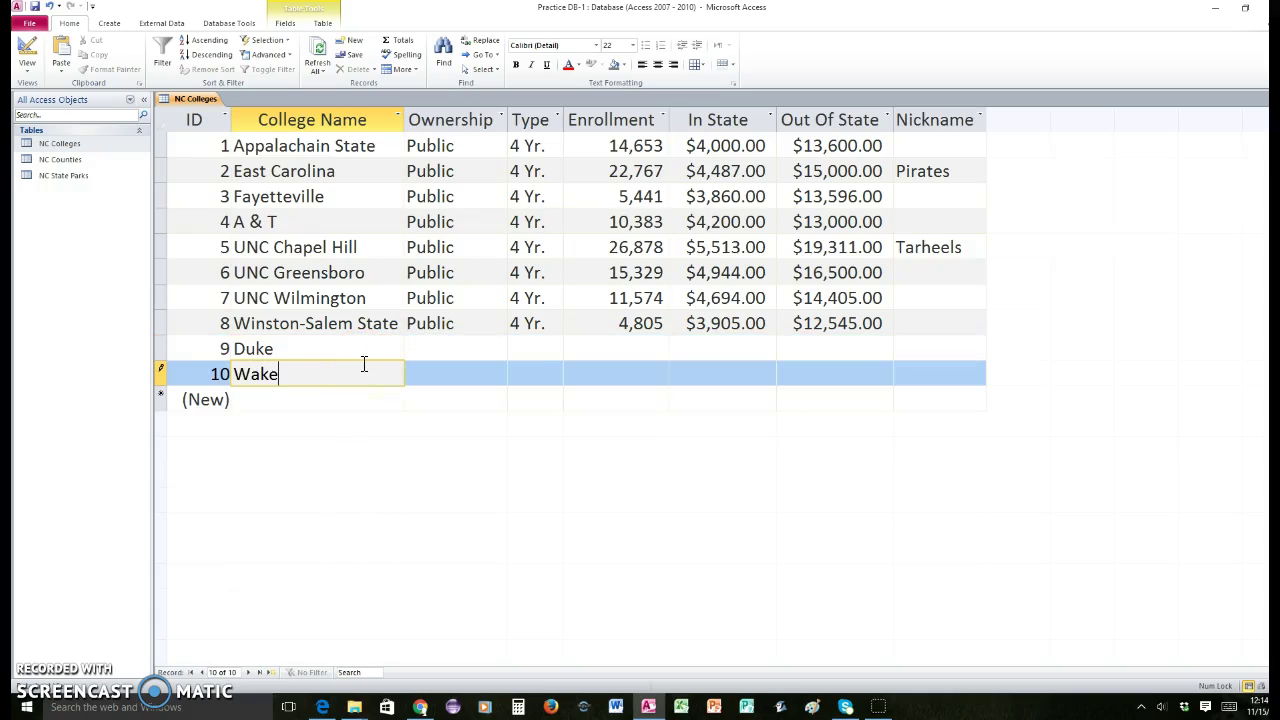
{"action": "type", "text": " Forest"}
{"action": "left_click", "coordinate": [295, 397]}
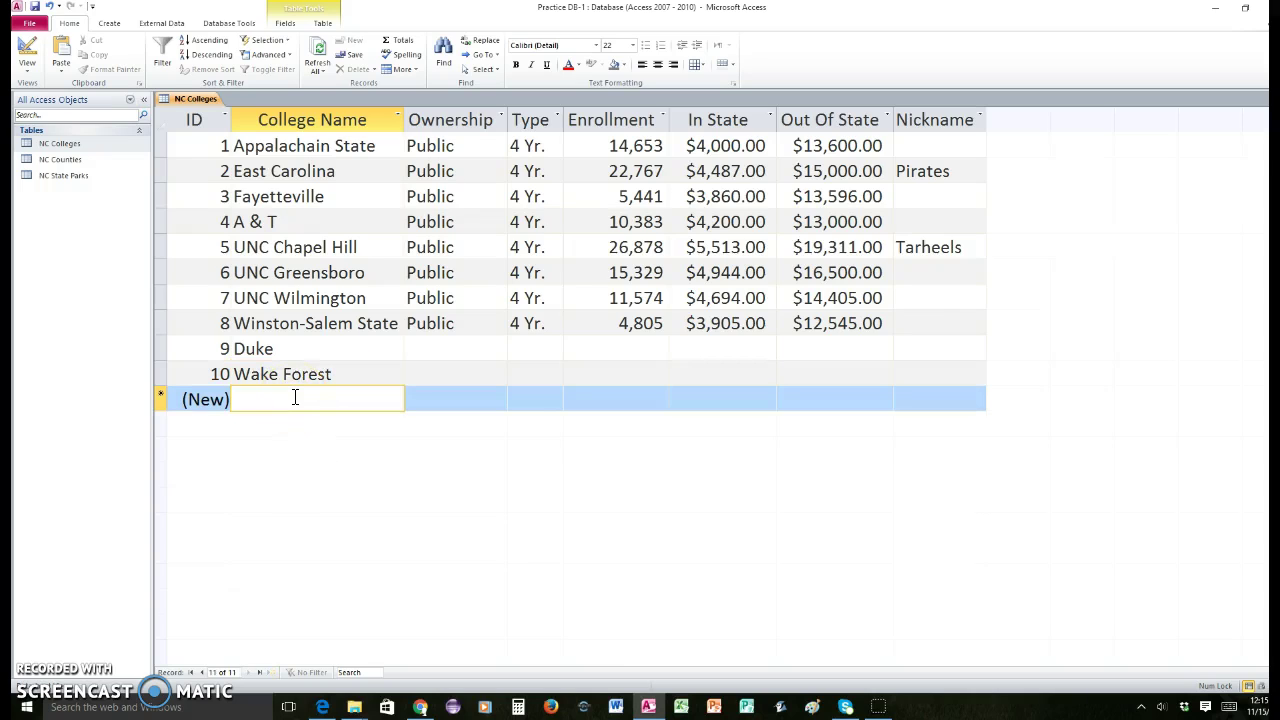
{"action": "type", "text": "Me"}
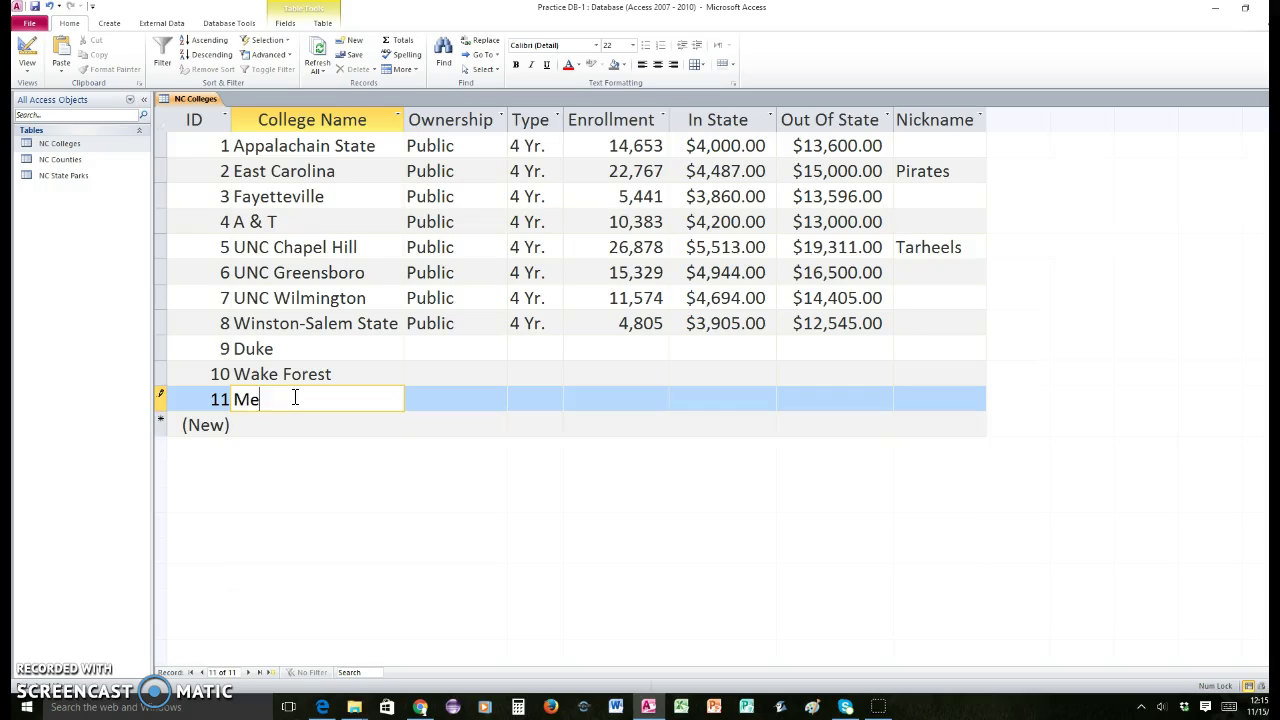
{"action": "type", "text": "thodist"}
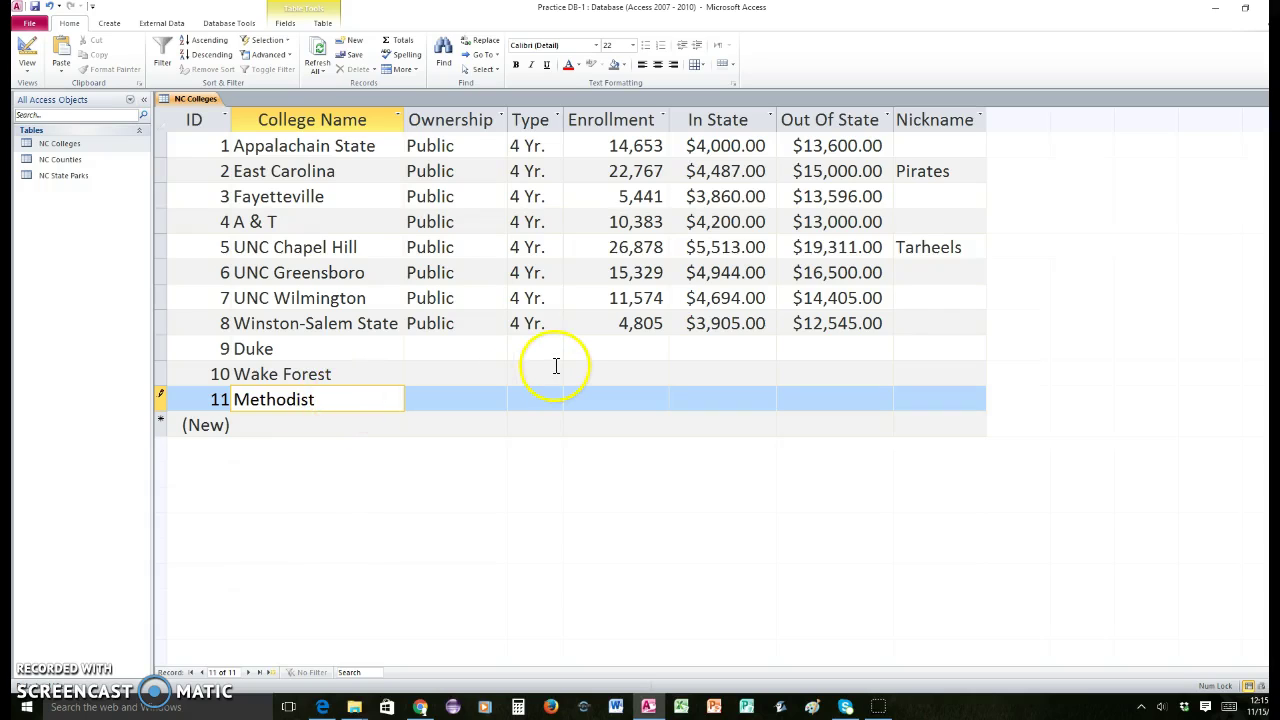
Enter Private as Duke's Ownership value.
{"action": "left_click", "coordinate": [434, 345]}
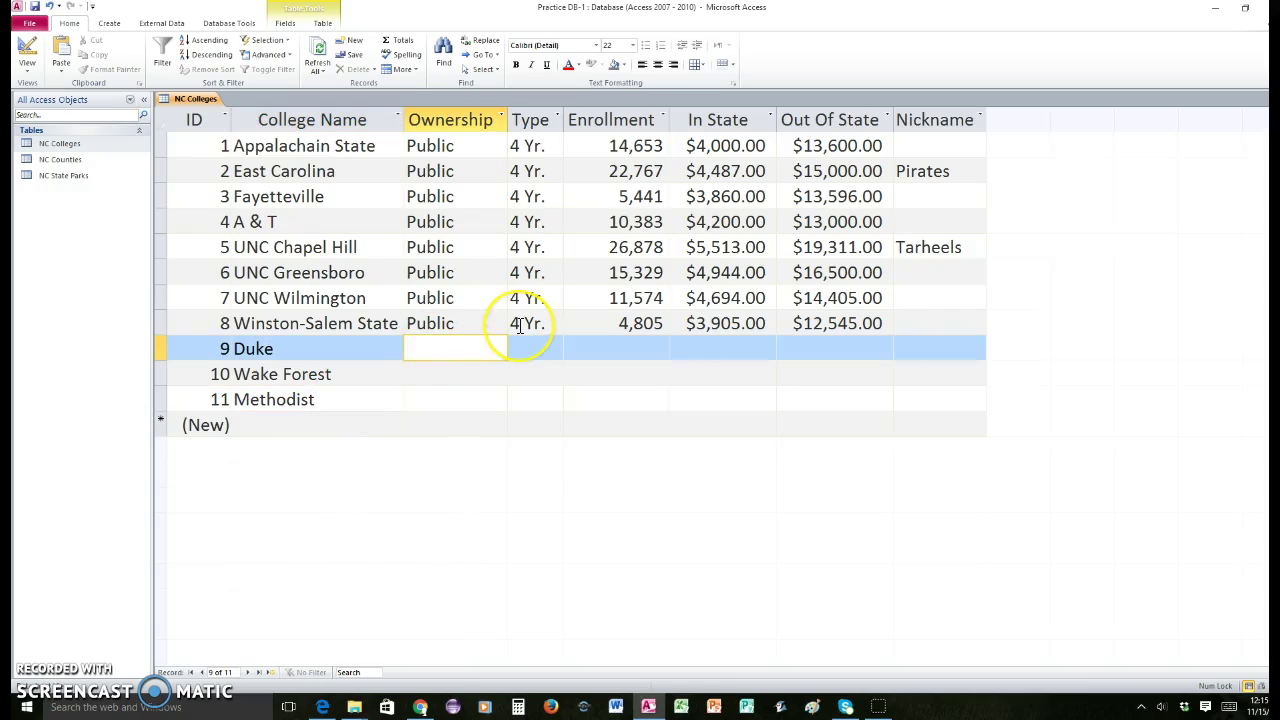
{"action": "type", "text": "Private"}
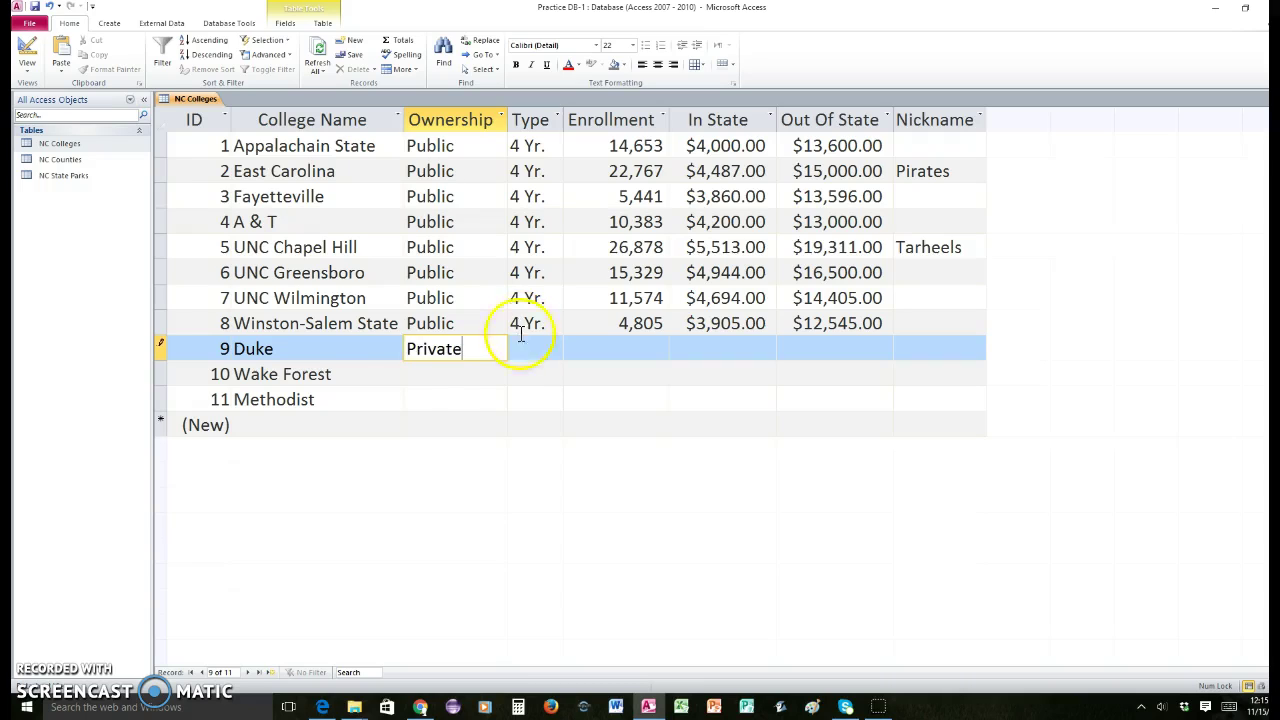
{"action": "left_click", "coordinate": [427, 375]}
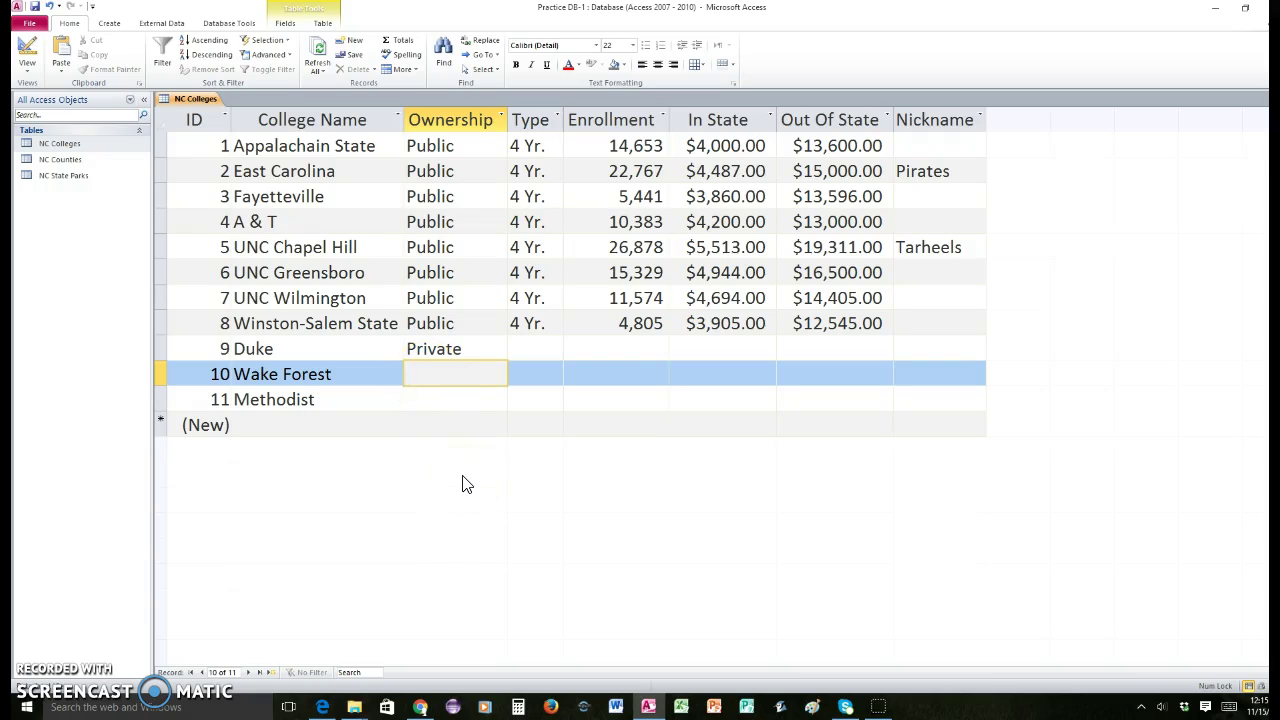
{"action": "left_click", "coordinate": [463, 449]}
Set the datasheet's Alternate Row Color to an orange swatch.
{"action": "left_click", "coordinate": [733, 64]}
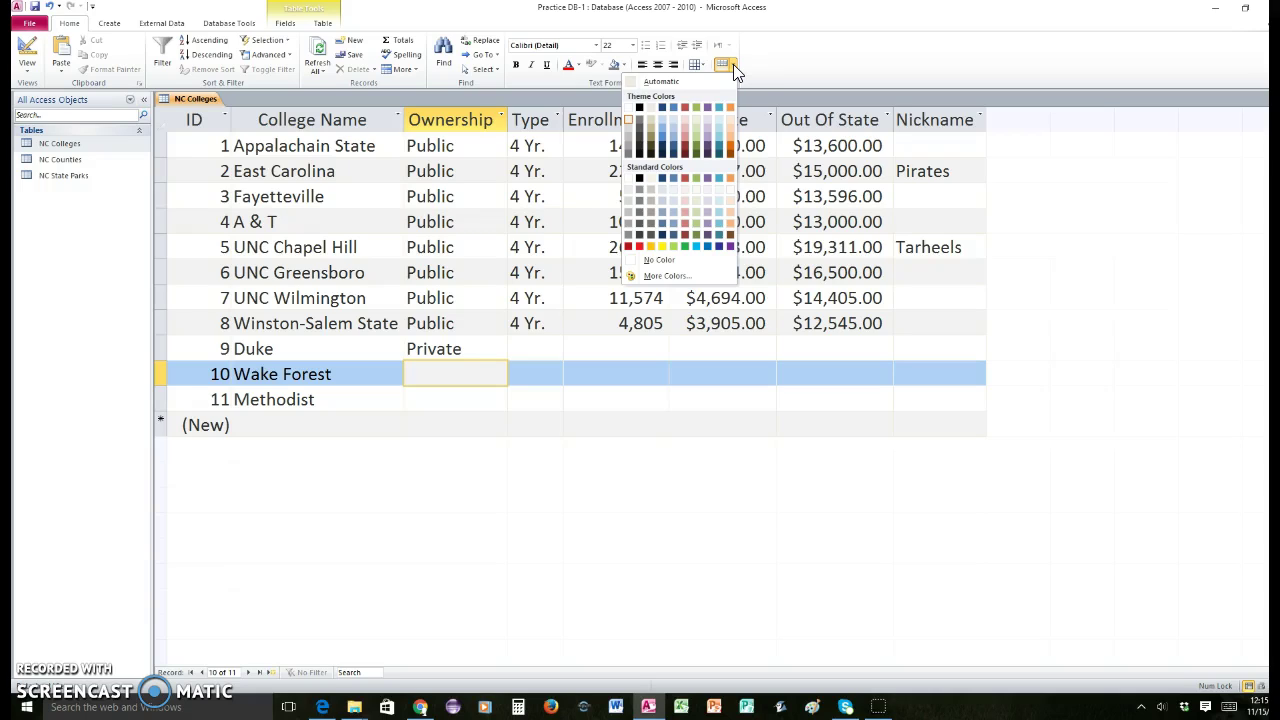
{"action": "left_click", "coordinate": [729, 147]}
{"action": "left_click", "coordinate": [738, 421]}
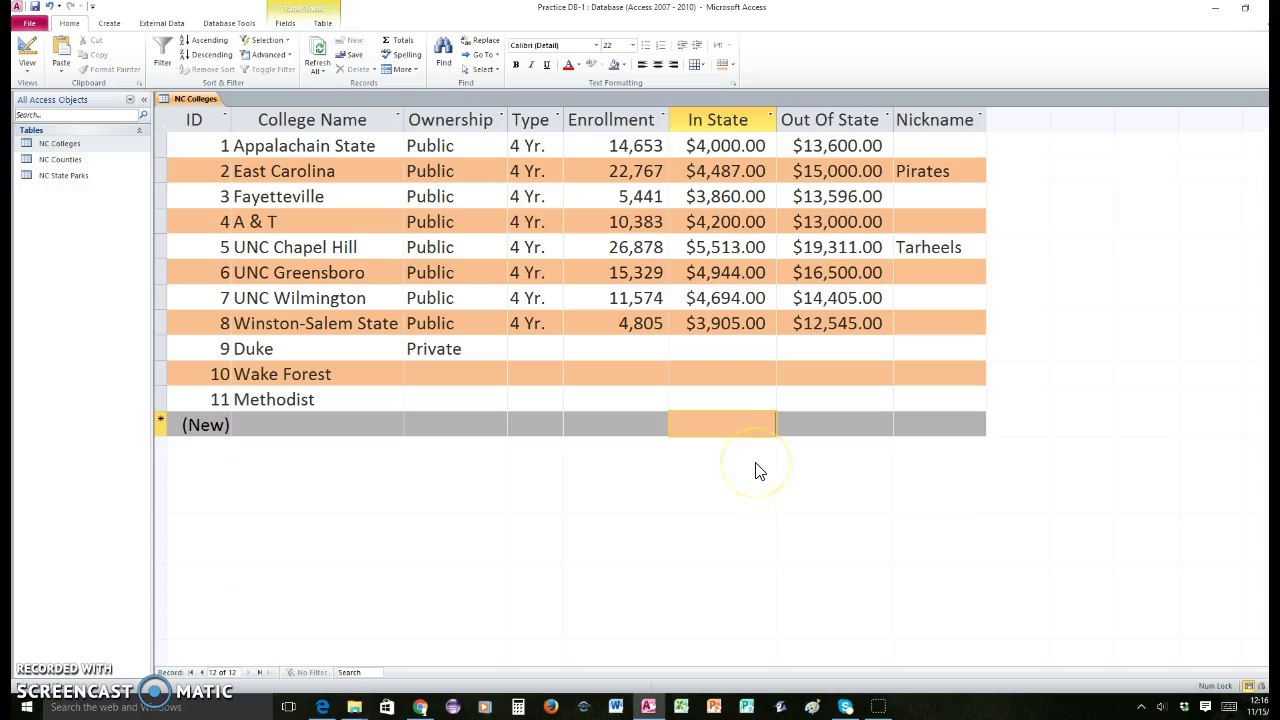
{"action": "left_click", "coordinate": [731, 69]}
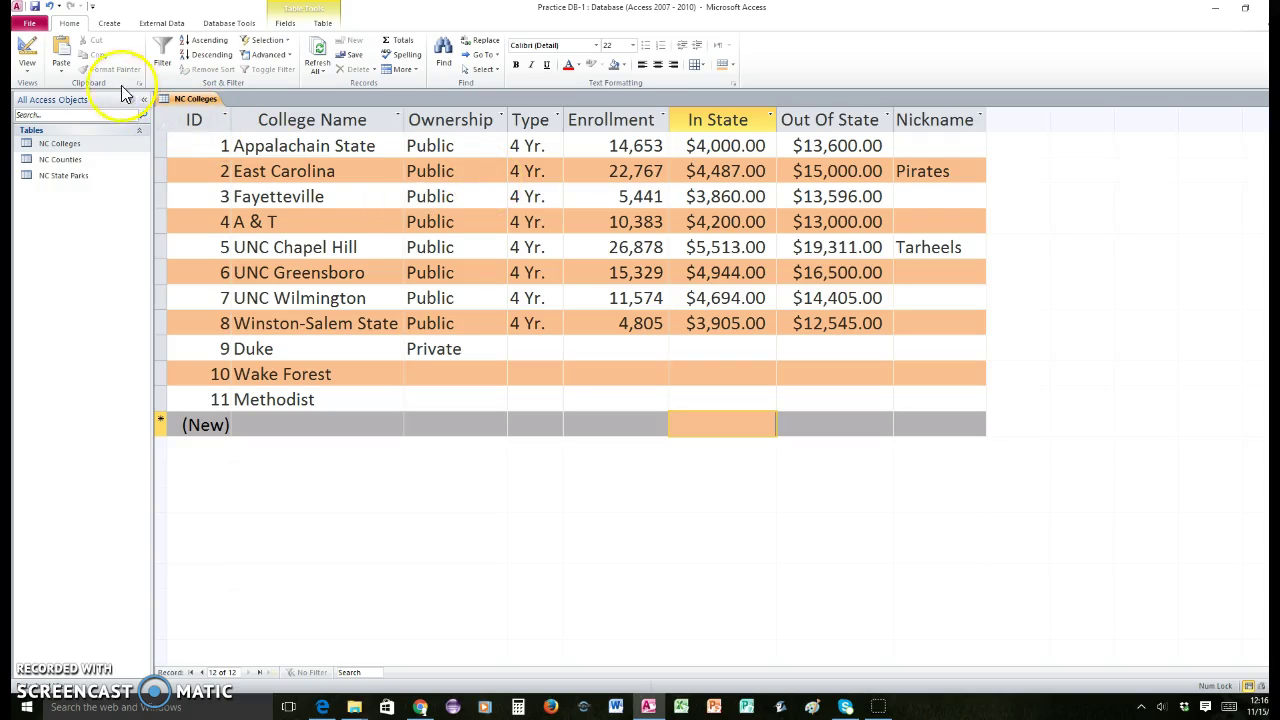
{"action": "left_click", "coordinate": [34, 10]}
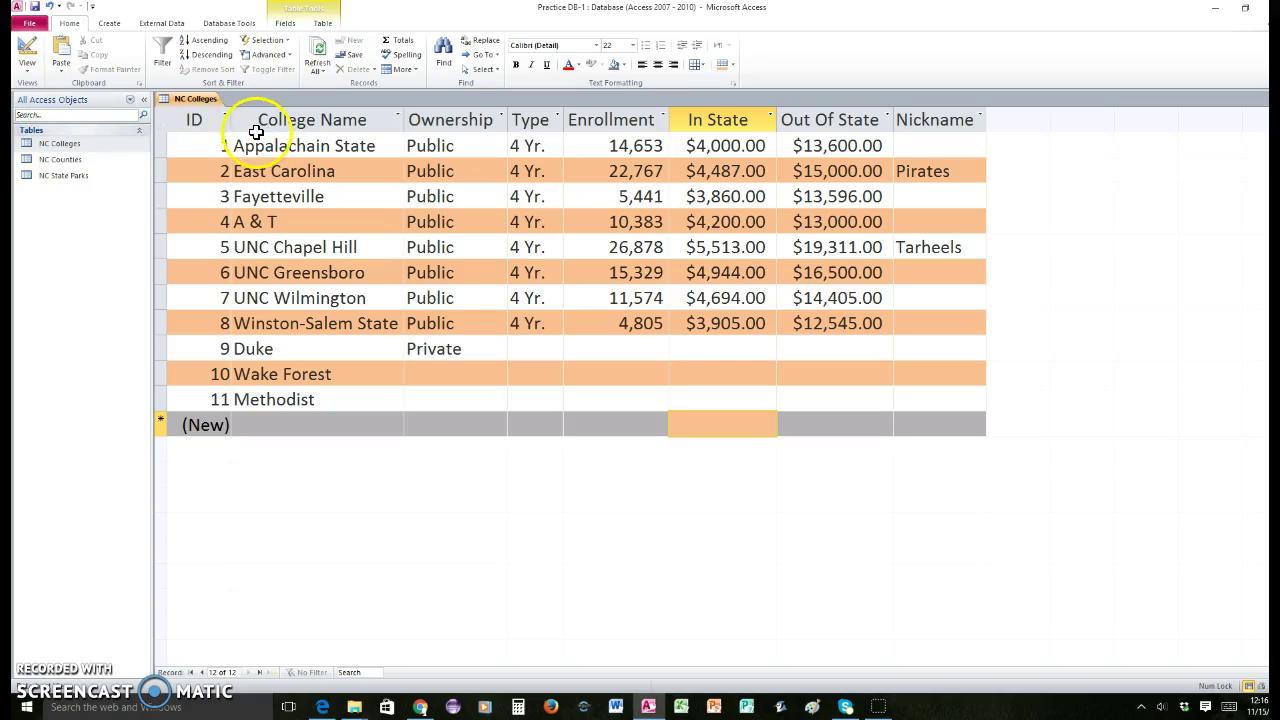
{"action": "left_click", "coordinate": [34, 10]}
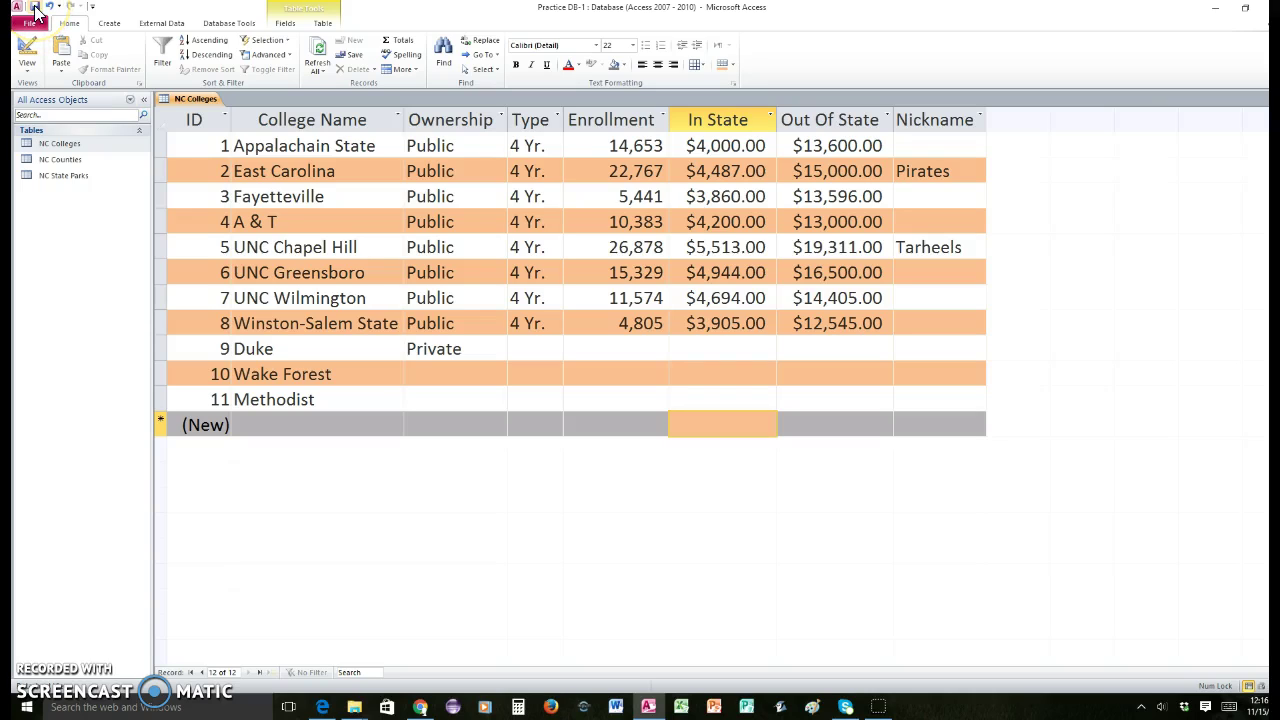